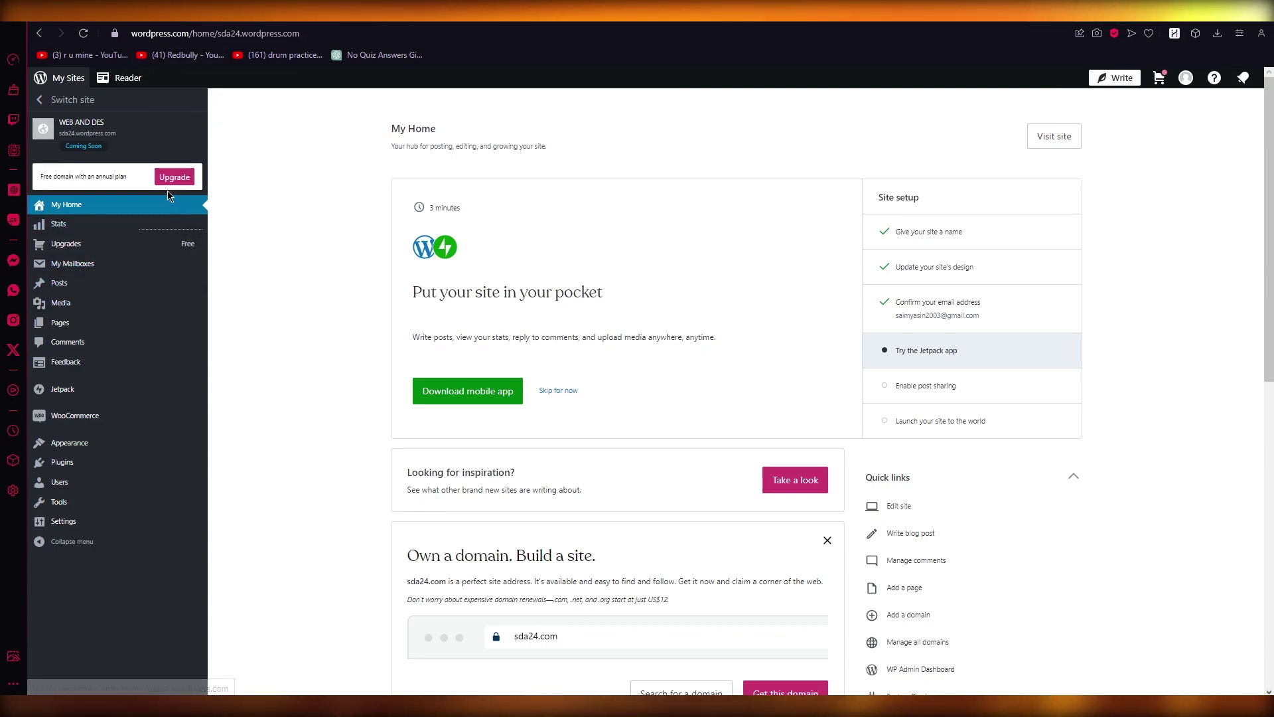
Open the site's Jetpack Stats and switch to the Insights view
{"action": "left_click", "coordinate": [77, 225]}
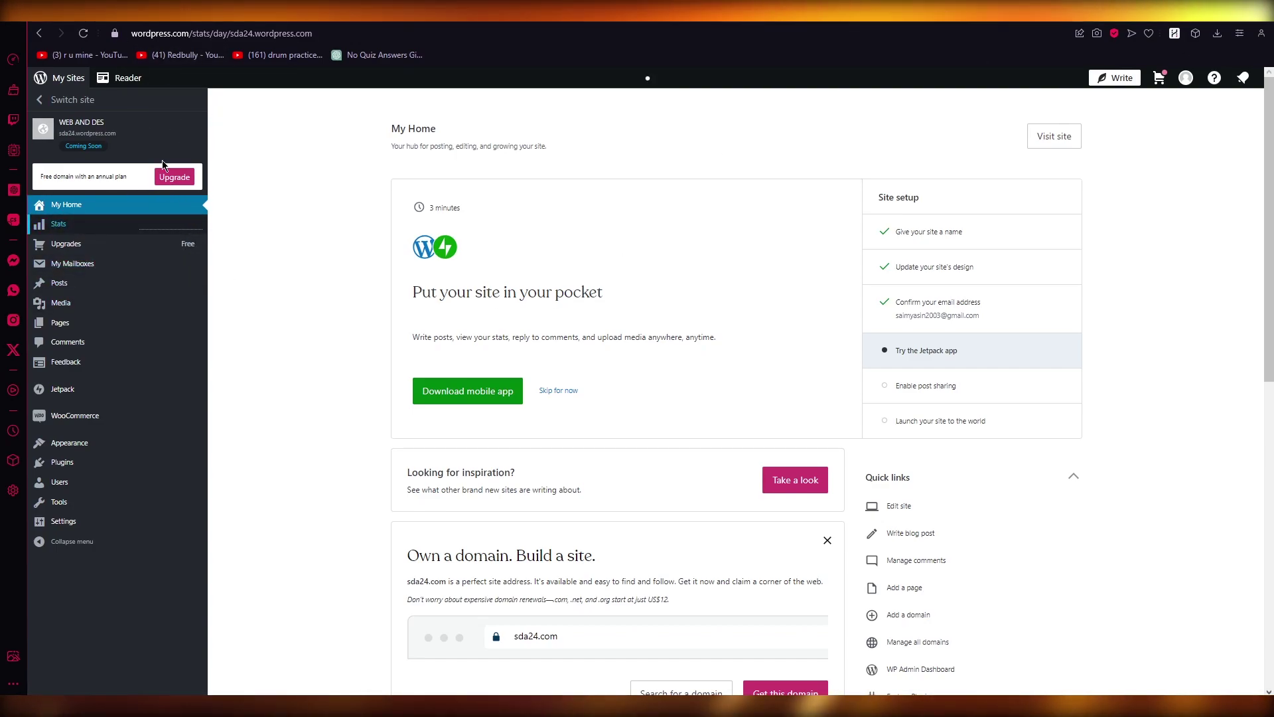
{"action": "left_click", "coordinate": [414, 191]}
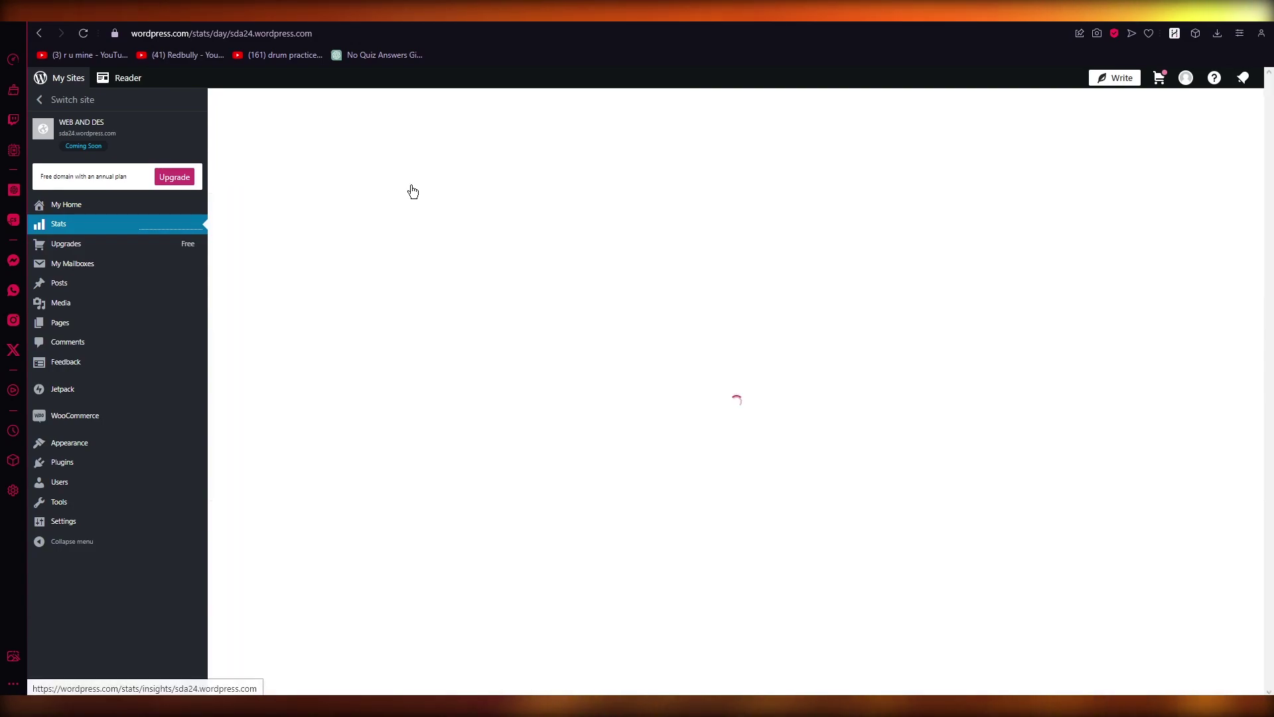
{"action": "scroll", "coordinate": [317, 265], "scroll_direction": "down", "scroll_amount": 3}
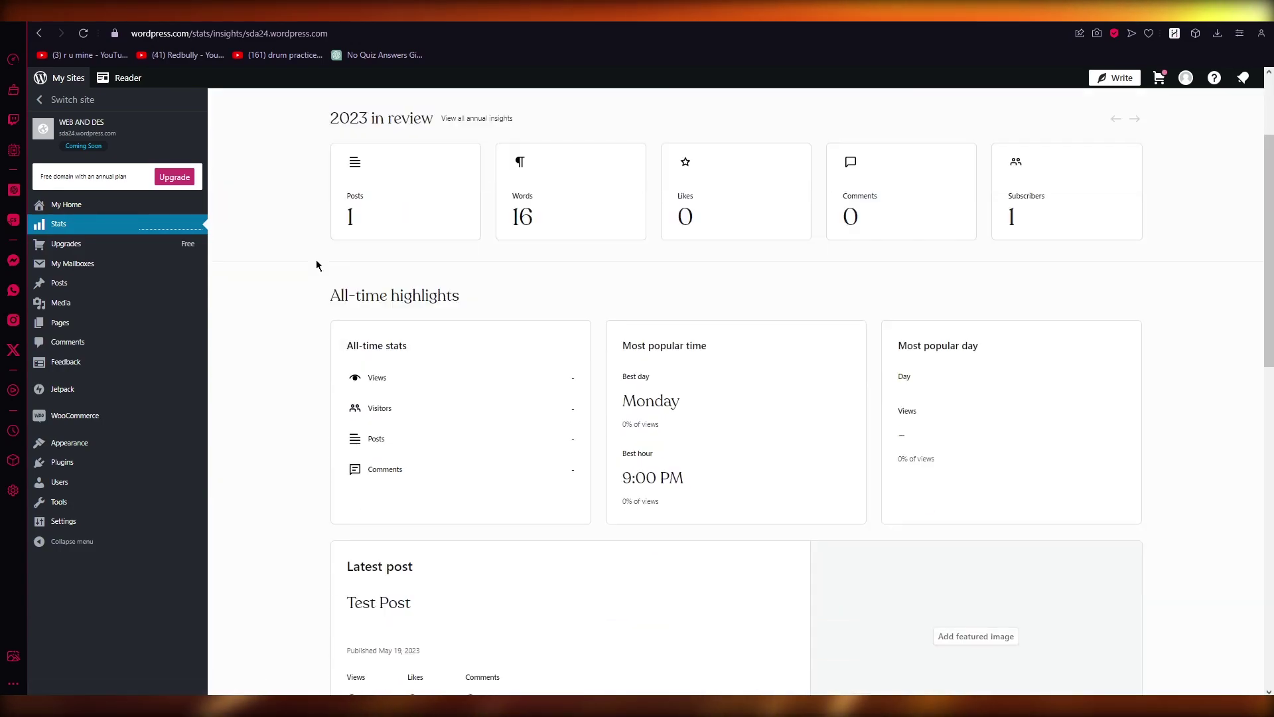
{"action": "scroll", "coordinate": [317, 266], "scroll_direction": "down", "scroll_amount": 2}
{"action": "scroll", "coordinate": [325, 266], "scroll_direction": "down", "scroll_amount": 5}
{"action": "scroll", "coordinate": [388, 289], "scroll_direction": "up", "scroll_amount": 2}
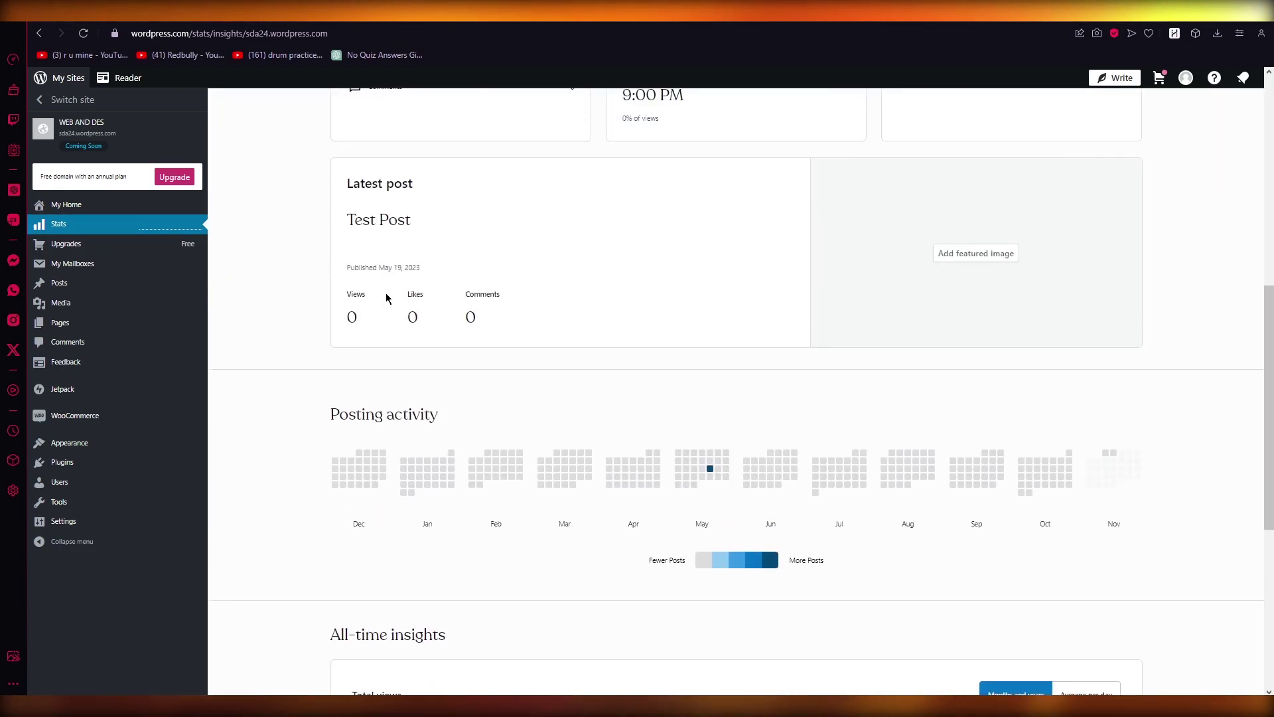
{"action": "scroll", "coordinate": [388, 349], "scroll_direction": "up", "scroll_amount": 5}
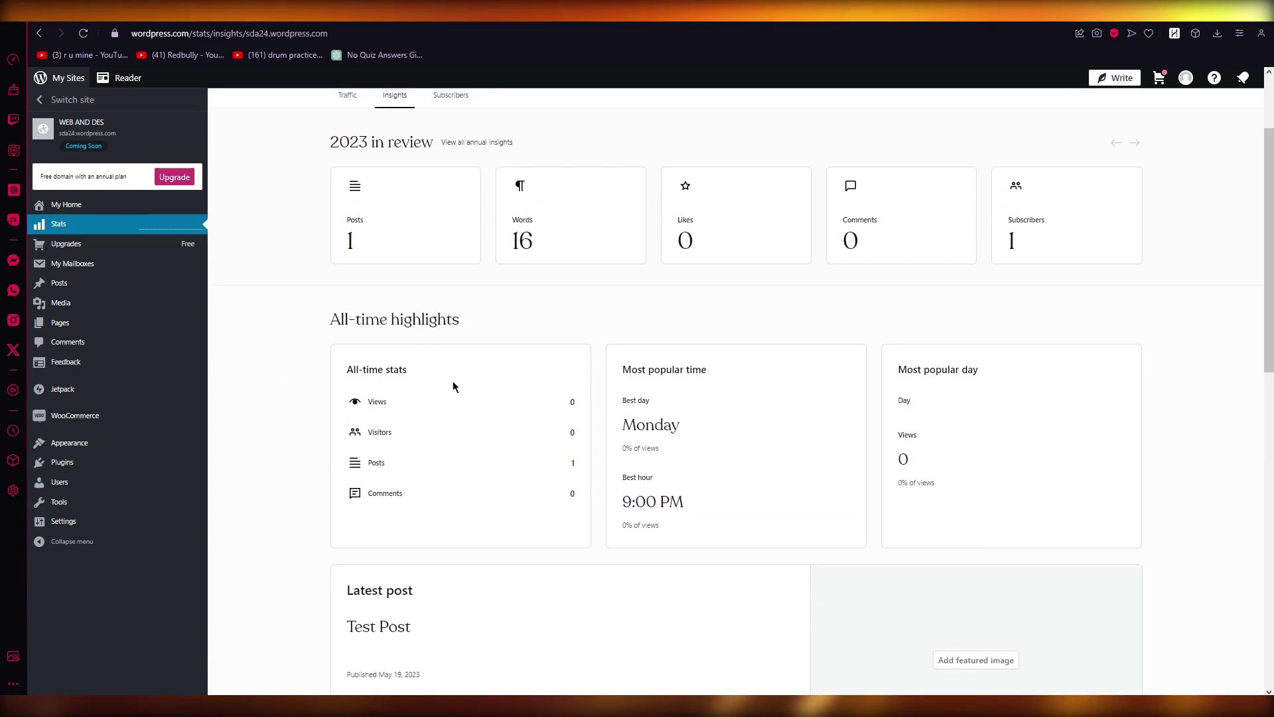
{"action": "scroll", "coordinate": [339, 299], "scroll_direction": "down", "scroll_amount": 5}
{"action": "scroll", "coordinate": [341, 308], "scroll_direction": "down", "scroll_amount": 5}
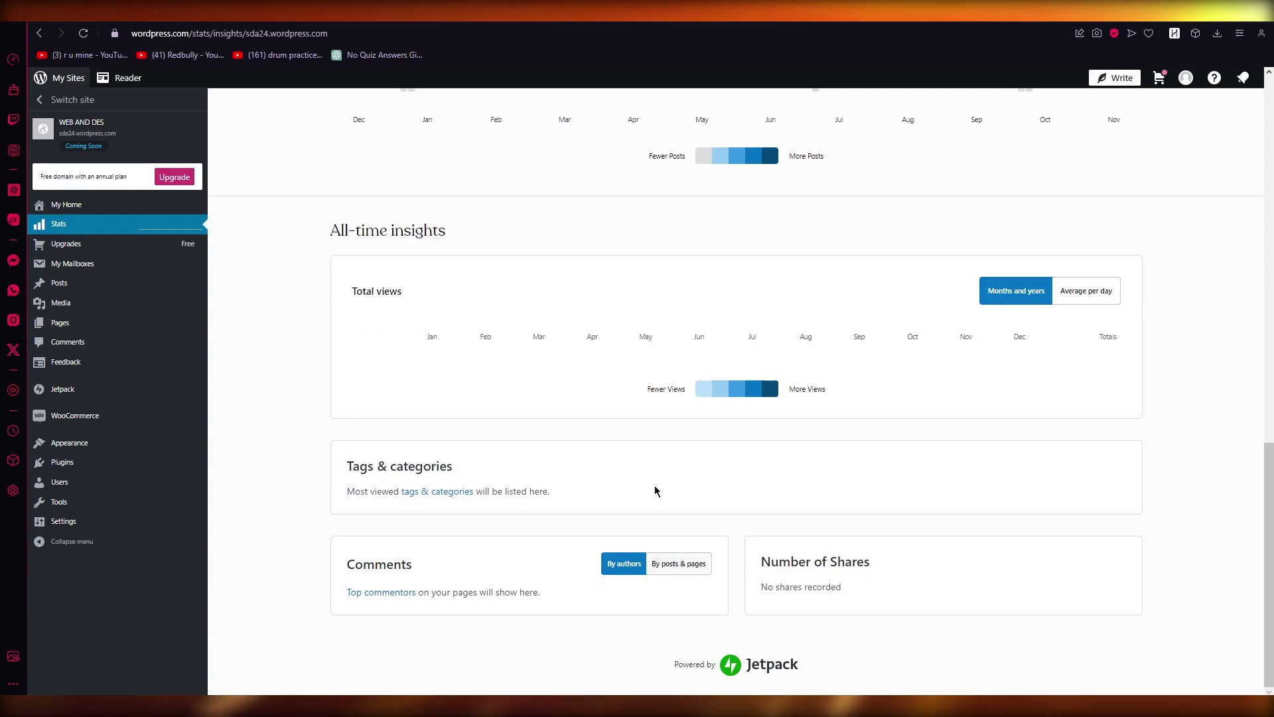
{"action": "scroll", "coordinate": [643, 428], "scroll_direction": "up", "scroll_amount": 3}
{"action": "scroll", "coordinate": [644, 426], "scroll_direction": "up", "scroll_amount": 3}
{"action": "scroll", "coordinate": [644, 426], "scroll_direction": "down", "scroll_amount": 3}
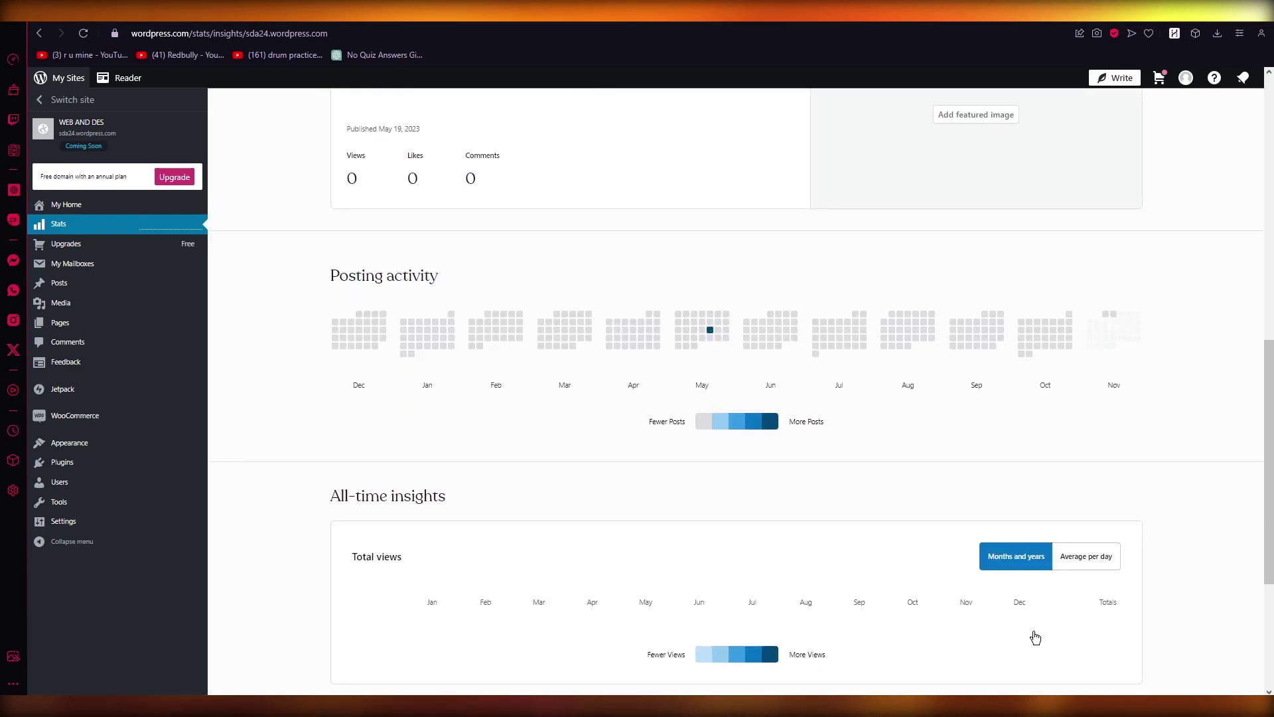
{"action": "scroll", "coordinate": [746, 436], "scroll_direction": "up", "scroll_amount": 5}
{"action": "scroll", "coordinate": [747, 398], "scroll_direction": "up", "scroll_amount": 5}
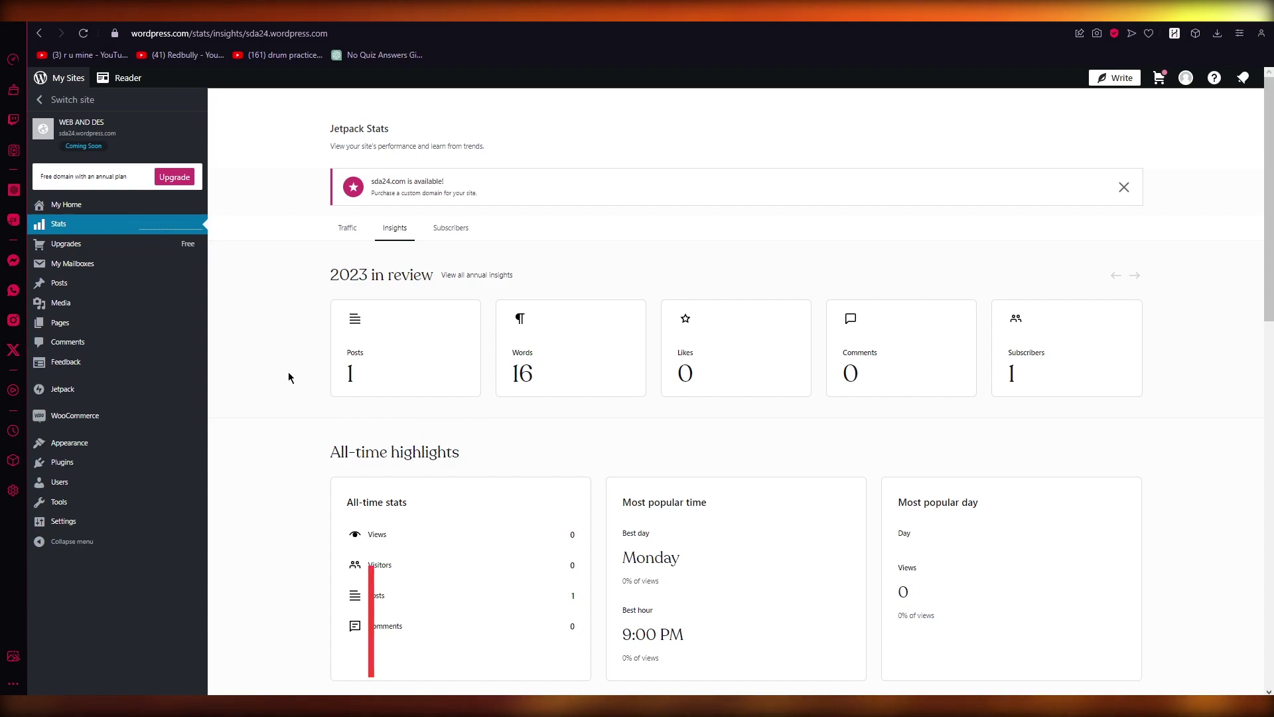
{"action": "scroll", "coordinate": [288, 372], "scroll_direction": "down", "scroll_amount": 2}
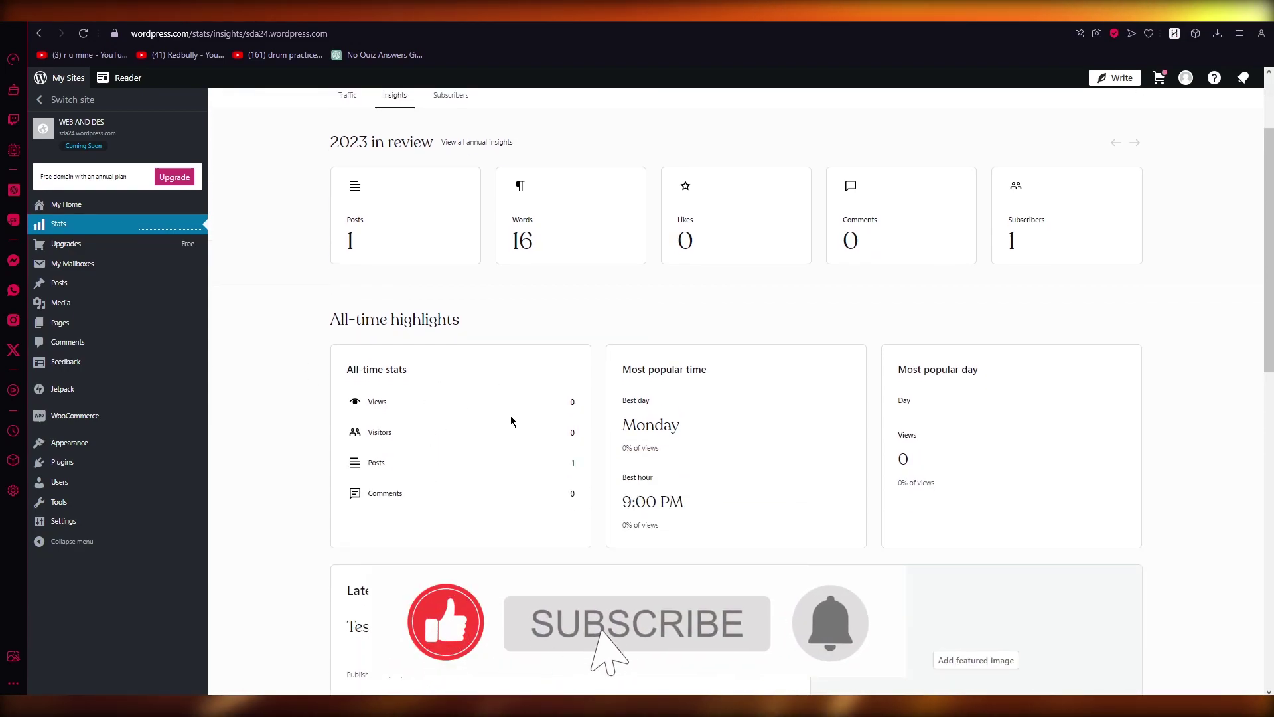